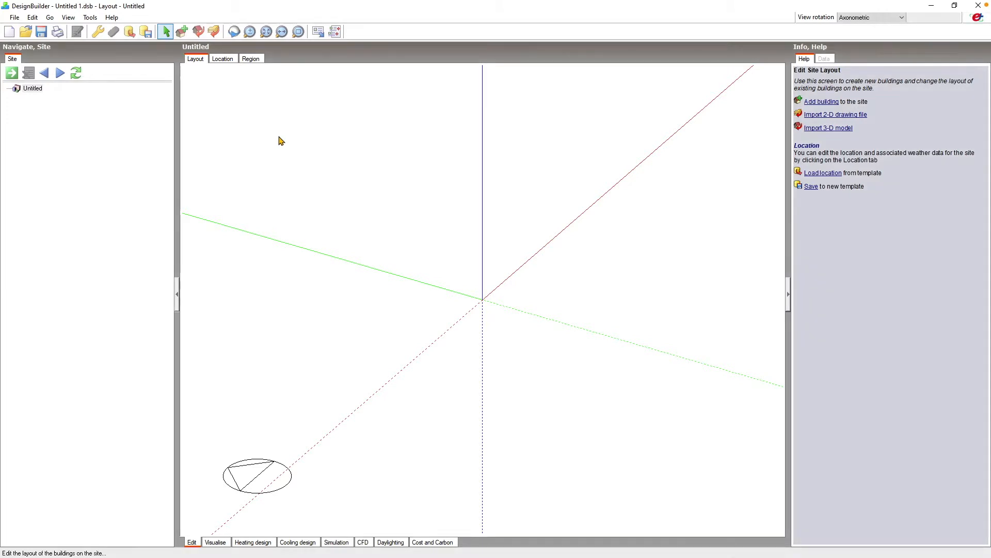
# Start importing a 2-D drawing file into the site and set its file type to DXF.
pyautogui.click(15, 17)
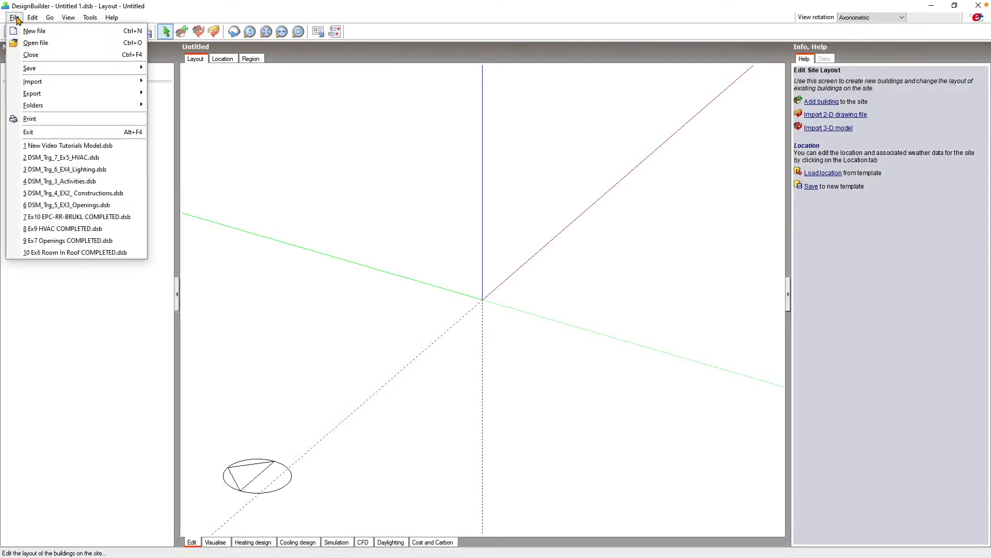
pyautogui.moveTo(38, 85)
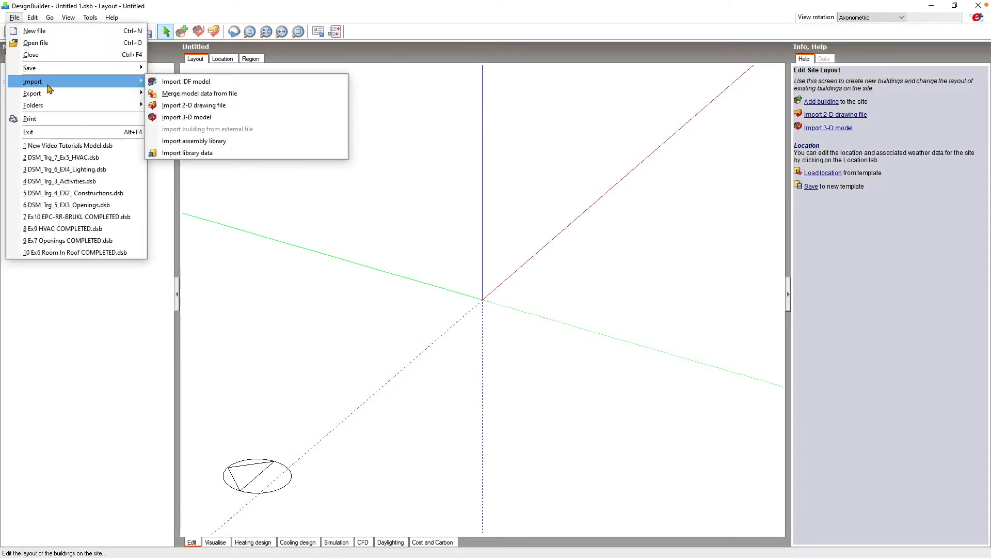
pyautogui.click(195, 105)
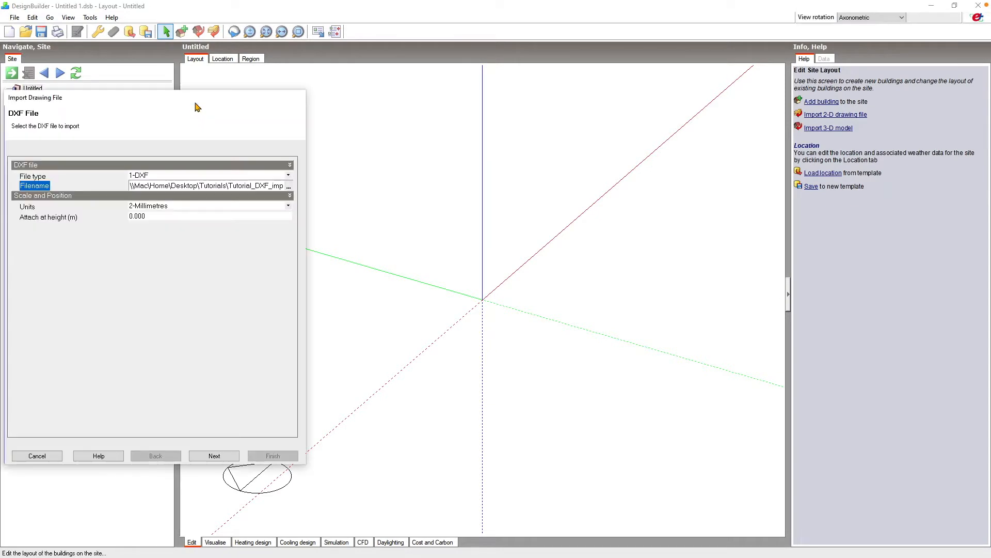
pyautogui.moveTo(308, 109); pyautogui.dragTo(487, 109)
pyautogui.click(578, 185)
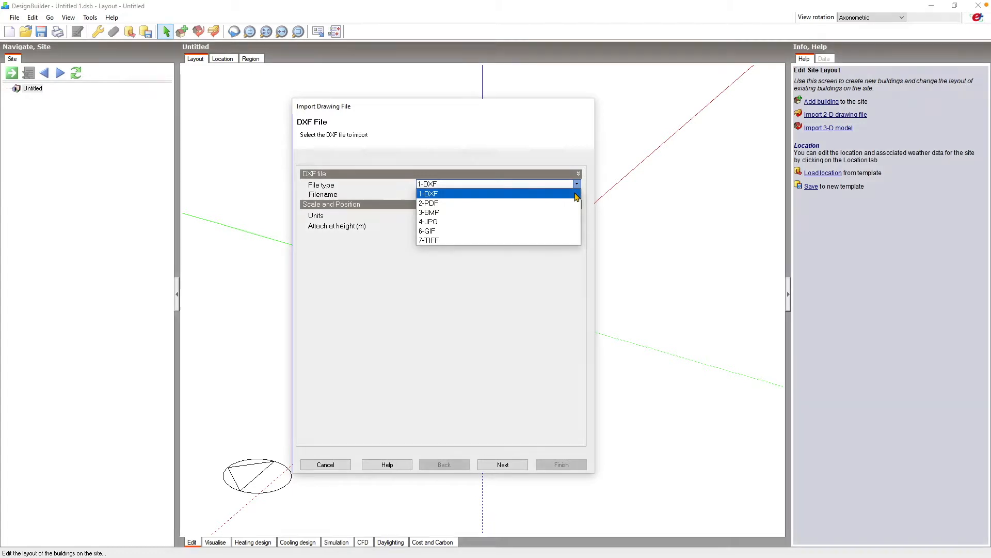
pyautogui.click(576, 198)
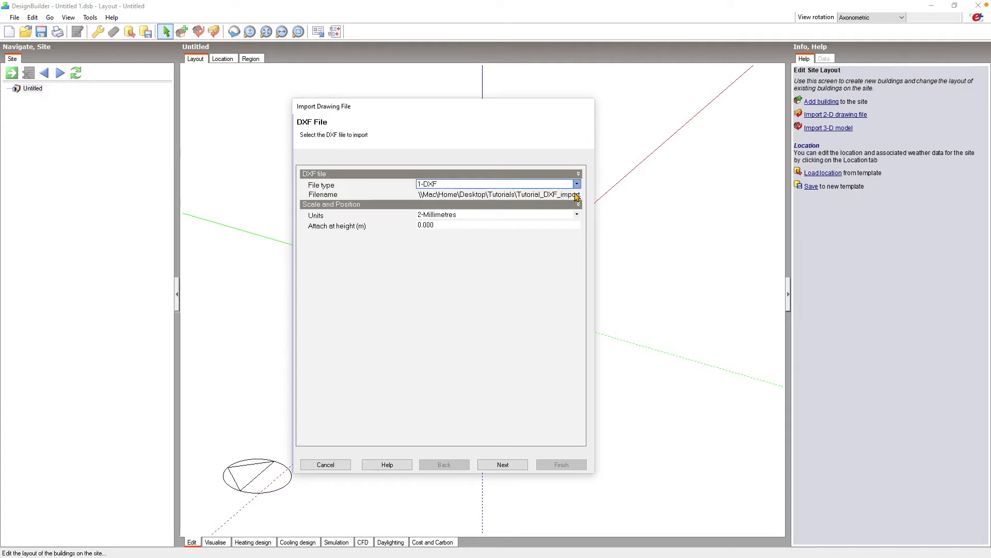
# Choose Tutorial_DXF_import from the Tutorials folder as the drawing and proceed to its layer selection.
pyautogui.click(577, 195)
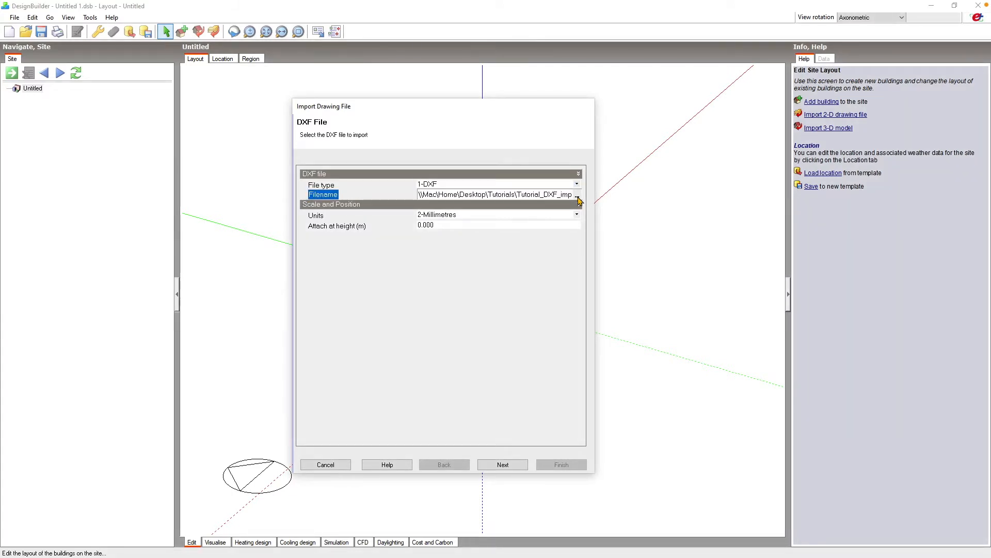
pyautogui.click(578, 196)
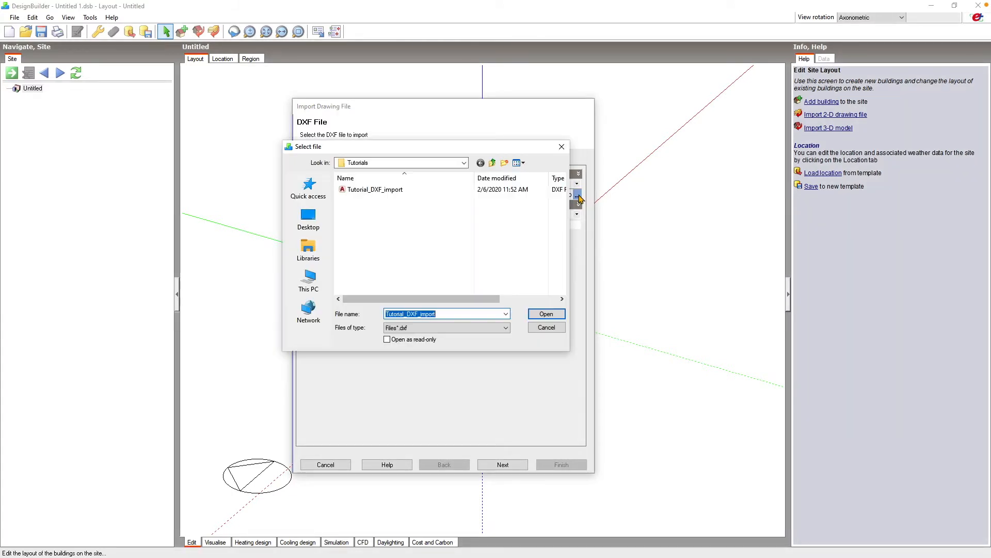
pyautogui.click(496, 195)
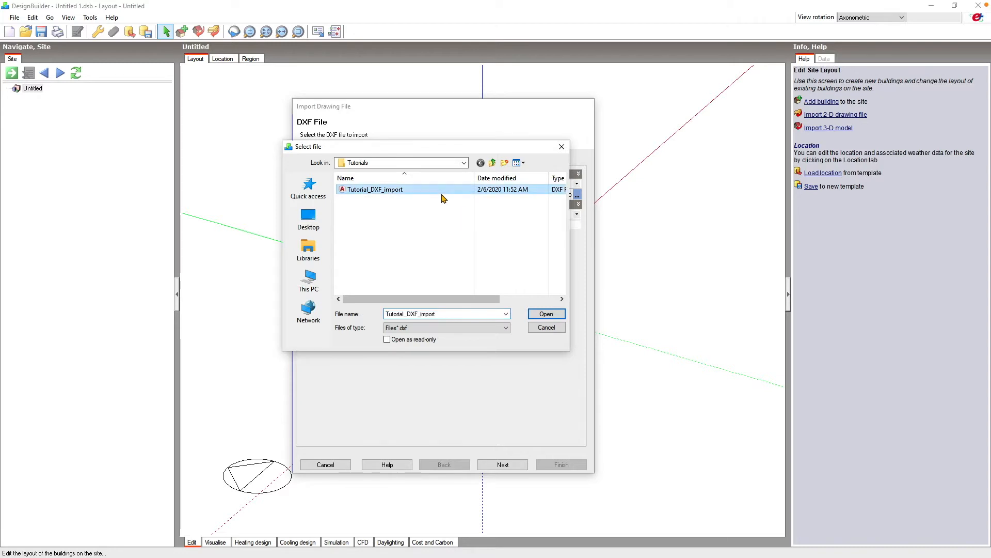
pyautogui.click(543, 315)
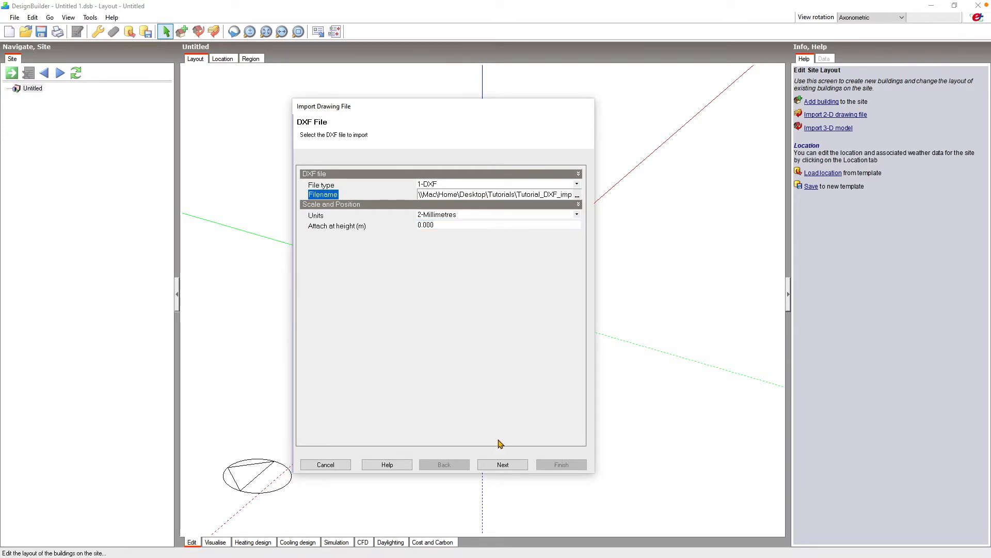
pyautogui.click(503, 465)
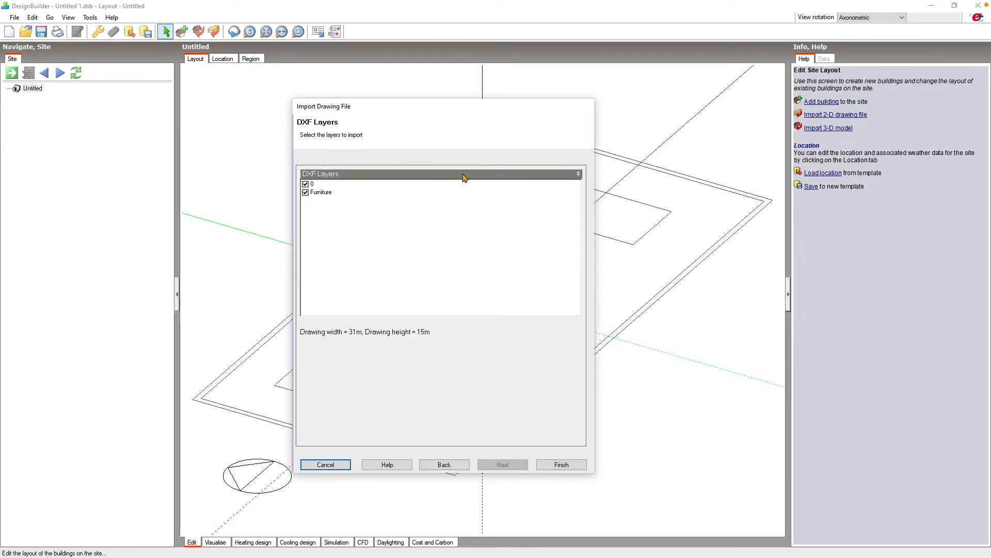
# Exclude the Furniture layer, keep layer 0 and finish the DXF import.
pyautogui.moveTo(442, 108); pyautogui.dragTo(782, 106)
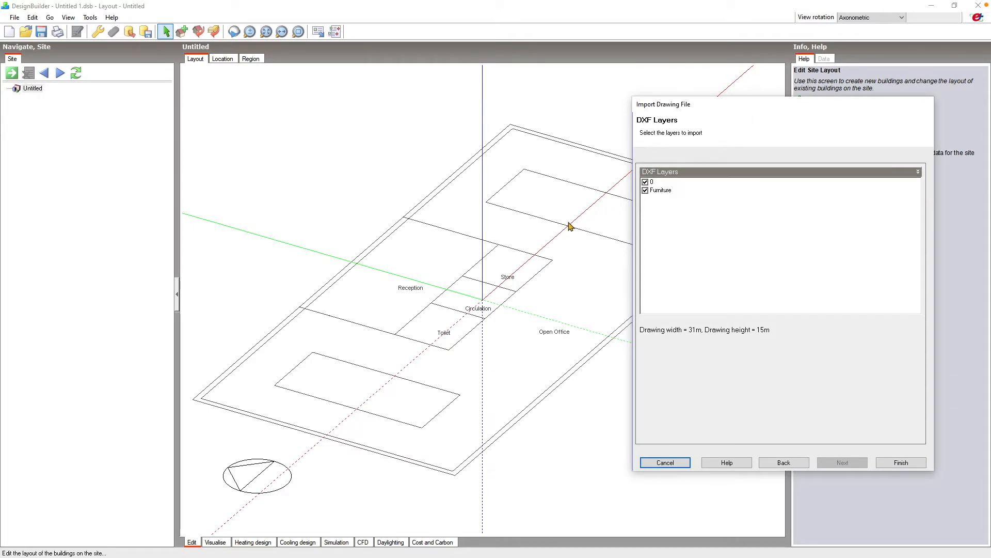
pyautogui.click(646, 191)
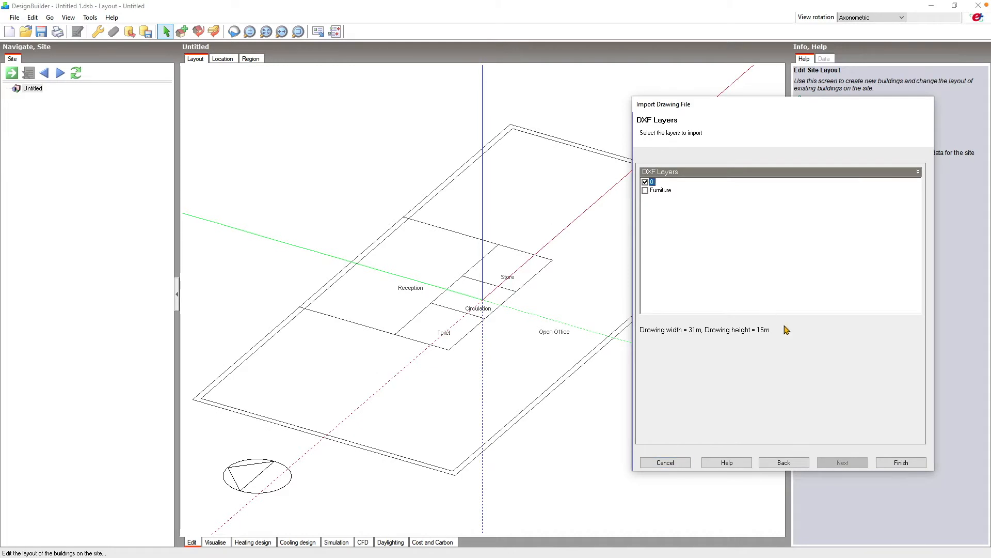
pyautogui.click(902, 457)
# Switch the site to plan view and add a new building with the Default model type and External measurements convention.
pyautogui.click(873, 17)
pyautogui.click(868, 32)
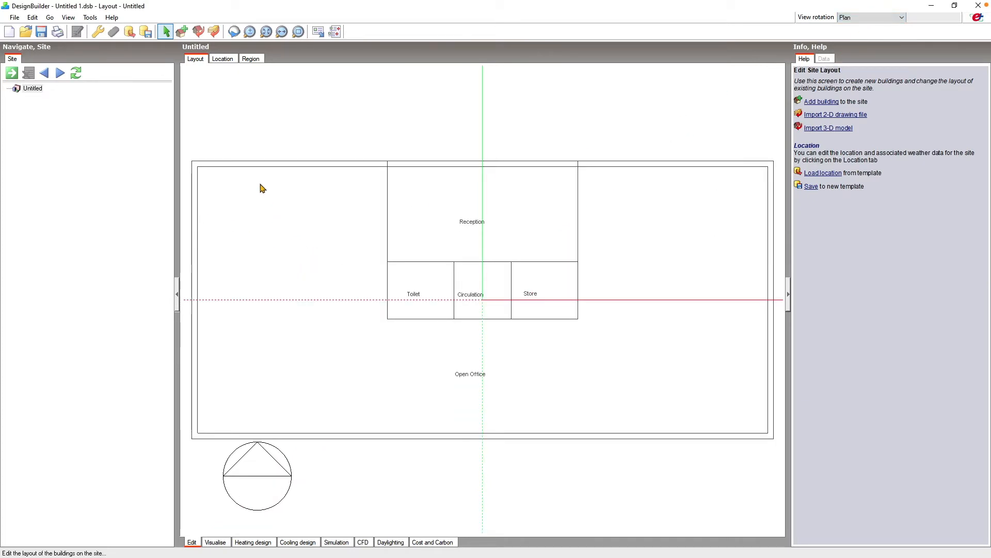
pyautogui.click(181, 32)
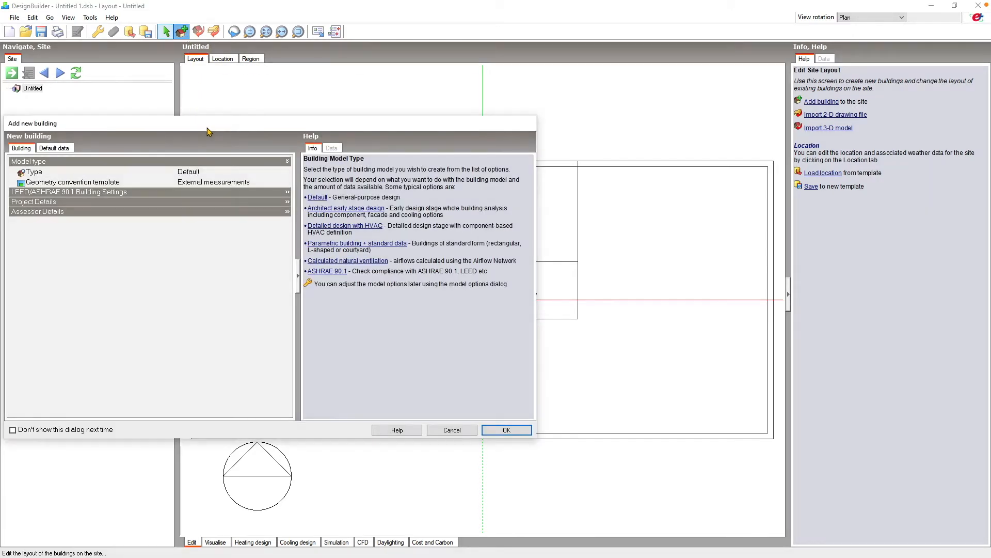
pyautogui.click(506, 430)
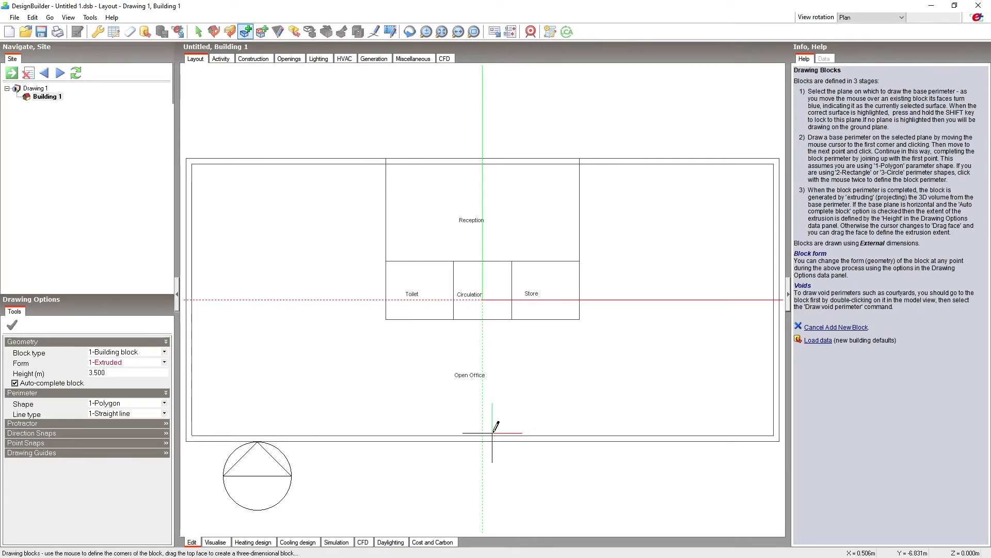
# Draw a rectangular building block 3.5 m high between opposite outer corners of the imported floor plan outline.
pyautogui.click(164, 403)
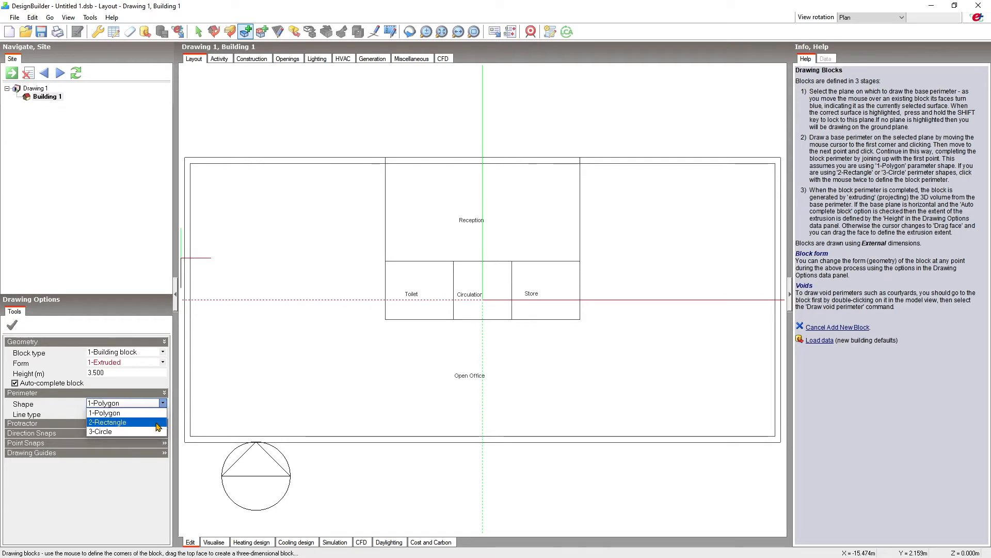
pyautogui.click(156, 423)
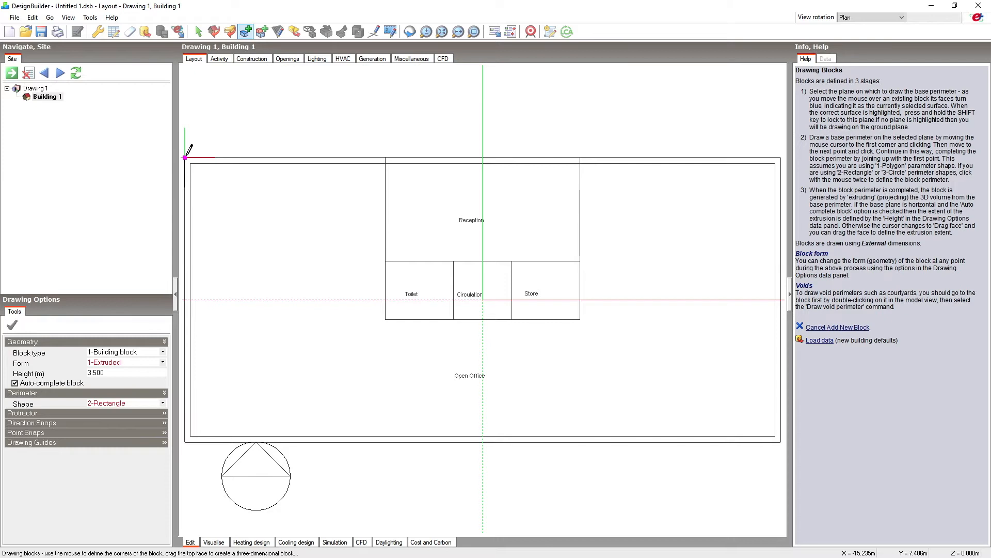
pyautogui.click(185, 157)
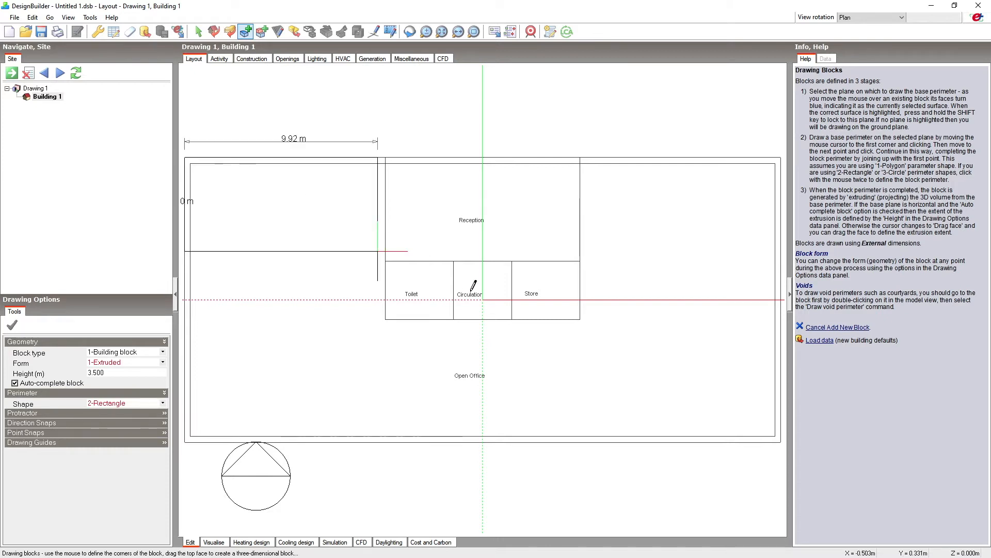
pyautogui.click(782, 442)
pyautogui.click(52, 105)
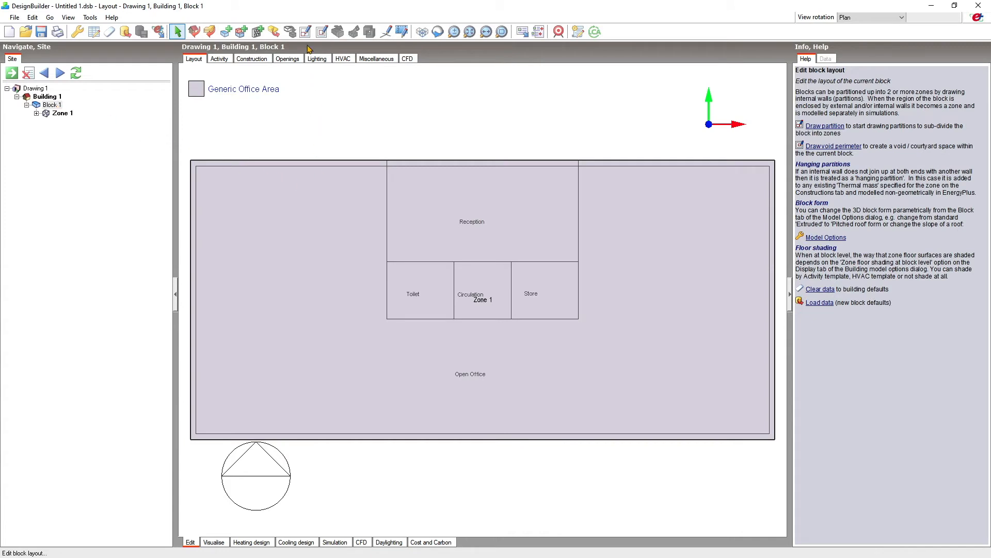
pyautogui.click(306, 33)
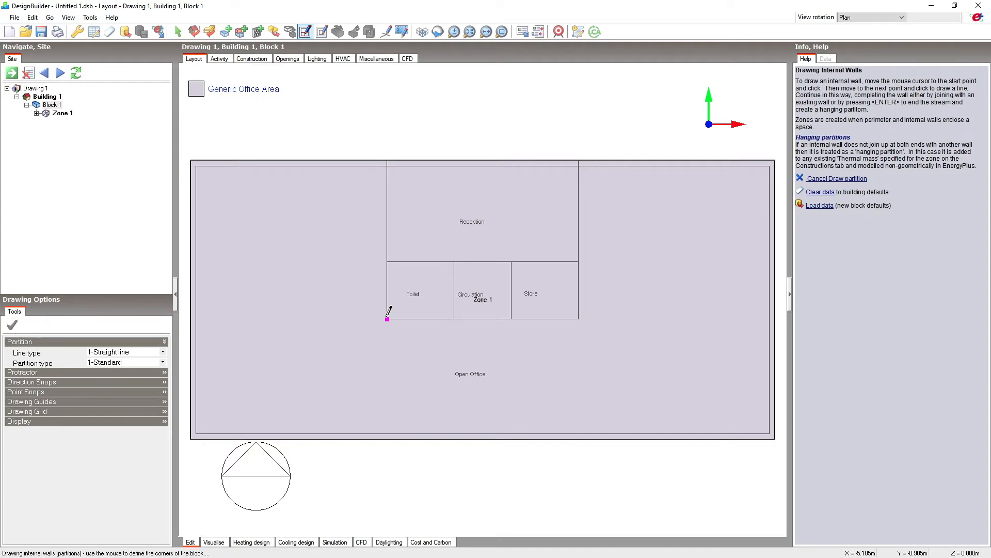
pyautogui.click(50, 98)
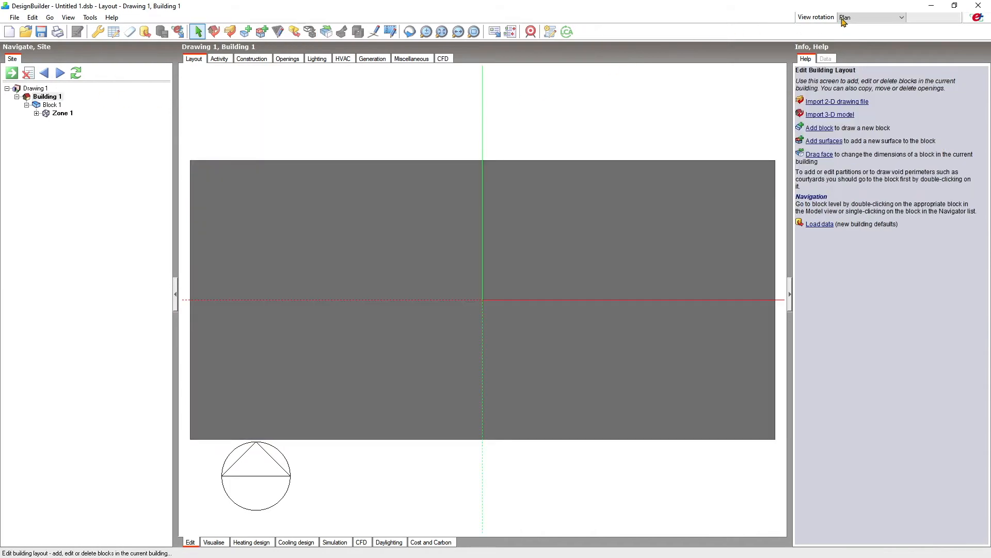
# Show the building in axonometric view and remove the imported DXF data from it.
pyautogui.click(853, 19)
pyautogui.click(865, 62)
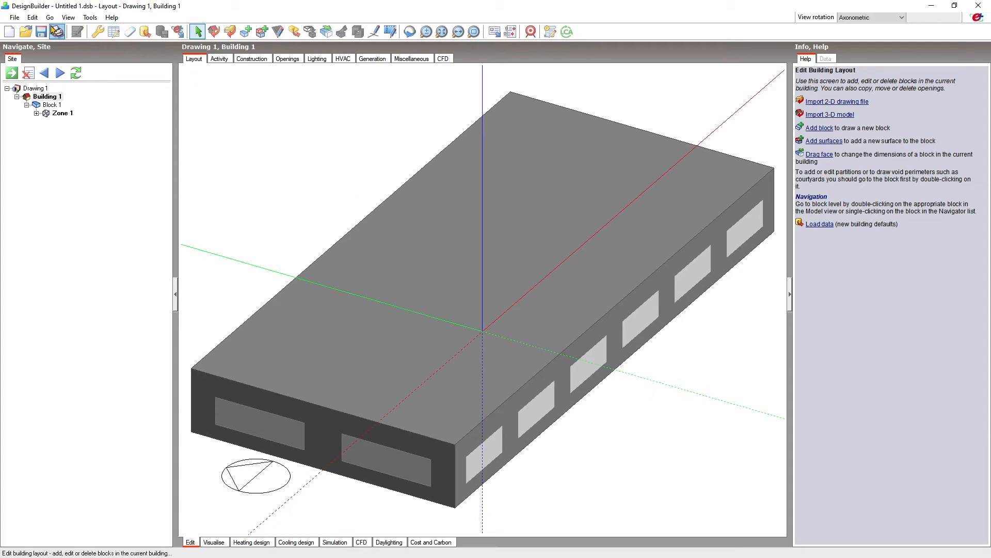
pyautogui.click(33, 17)
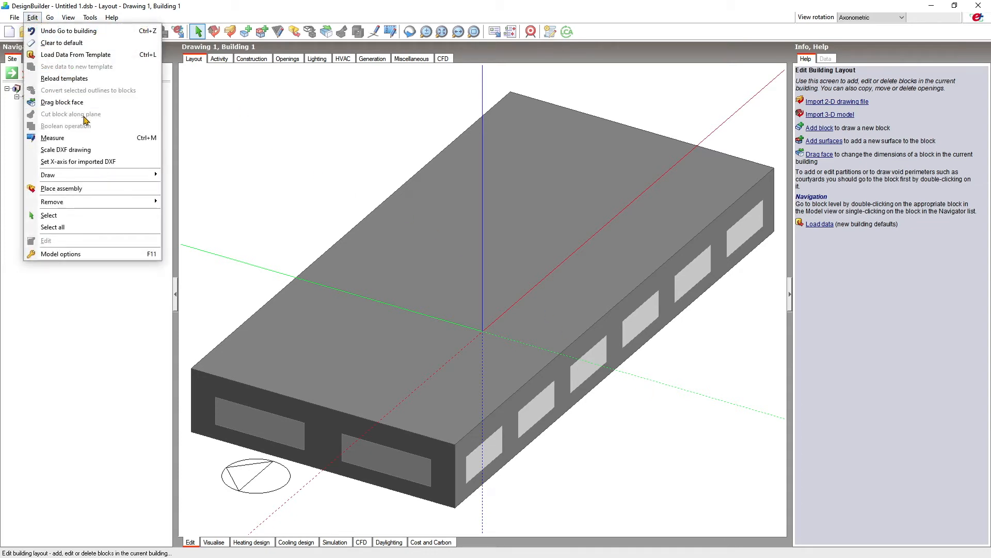
pyautogui.moveTo(124, 202)
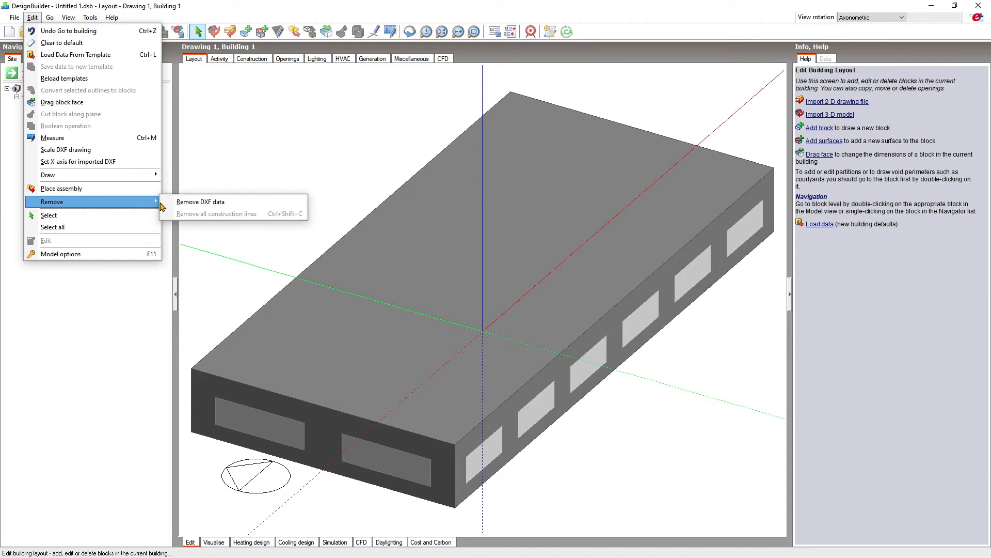
pyautogui.click(243, 205)
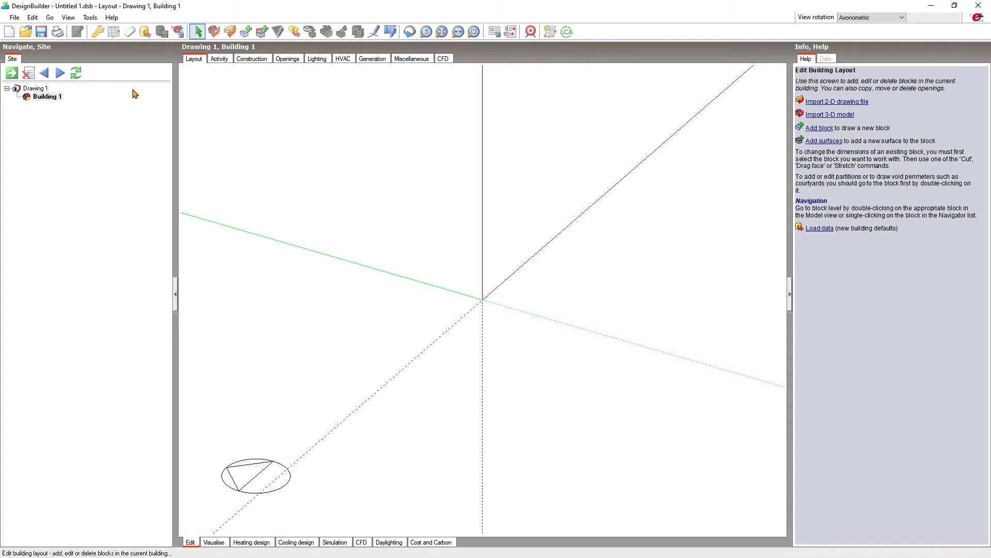
# Start a 3-D model import of type gbXML, choose Tutorial_gbXML.gbXML from the Tutorials folder and load its preview.
pyautogui.click(19, 18)
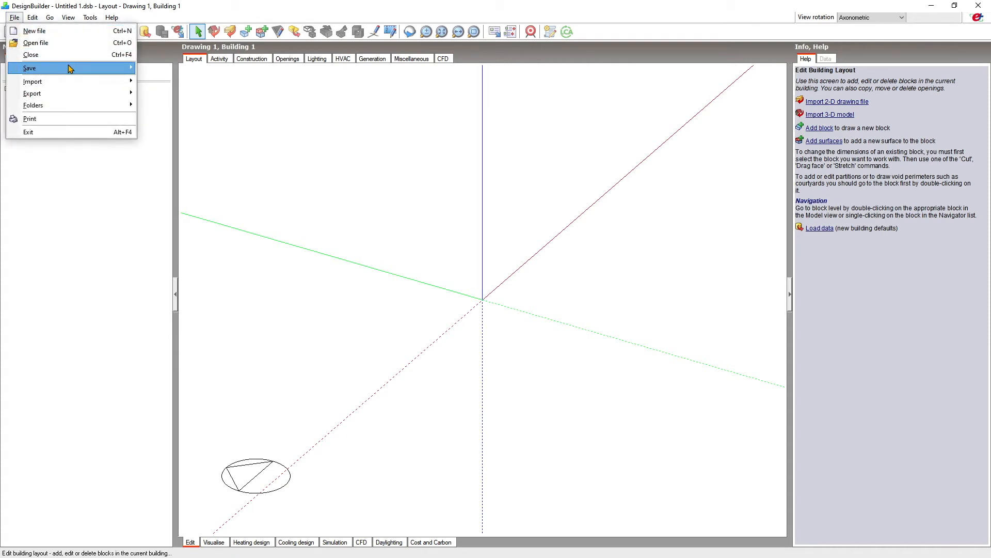
pyautogui.moveTo(87, 82)
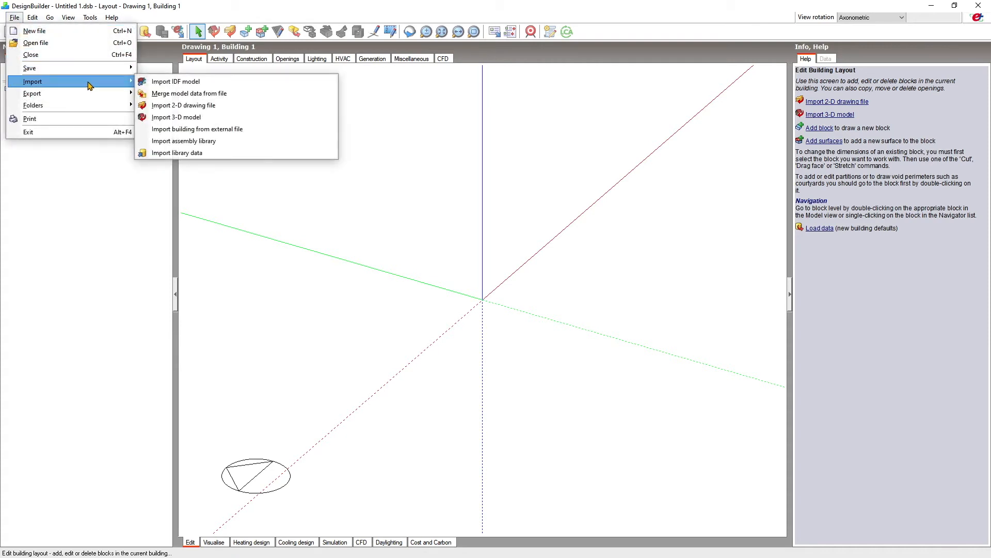
pyautogui.click(192, 117)
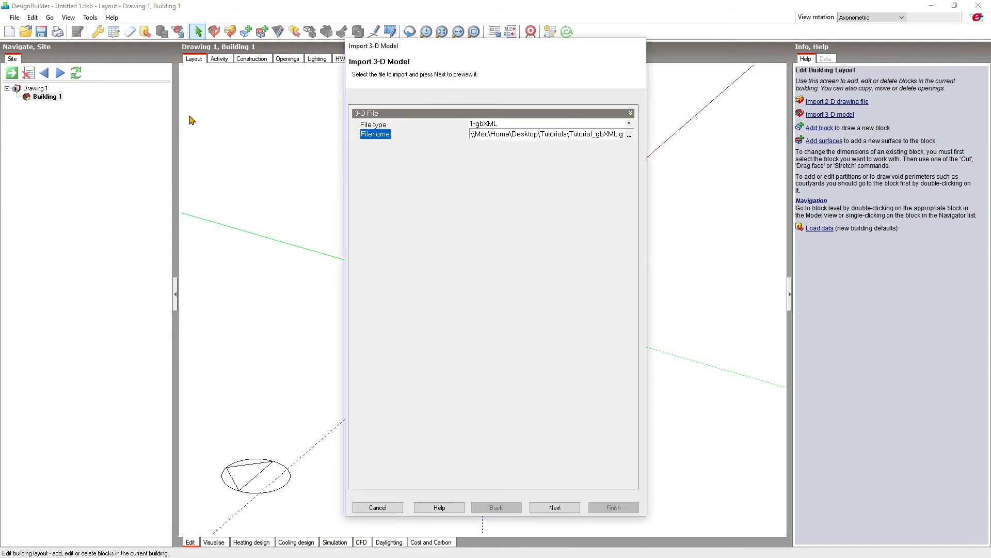
pyautogui.click(630, 136)
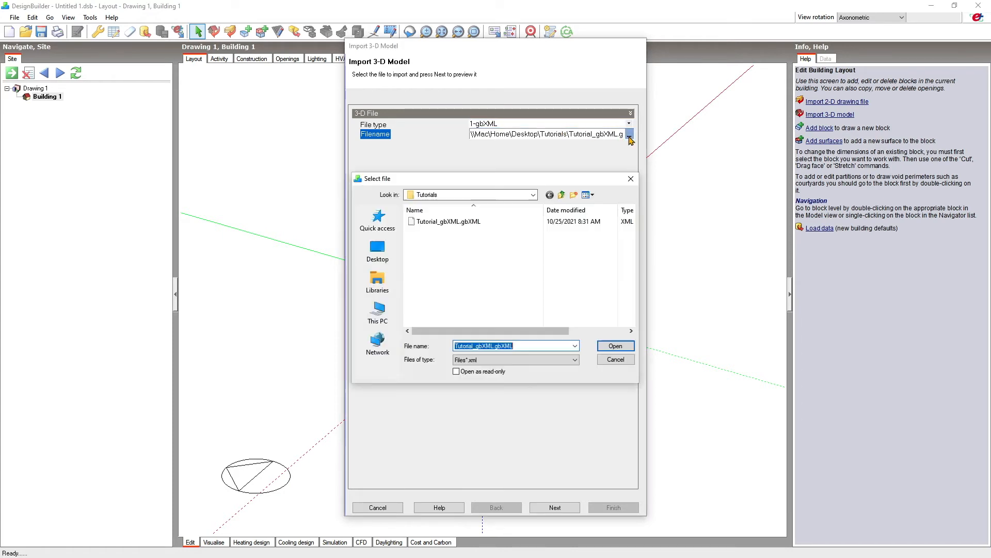
pyautogui.click(484, 222)
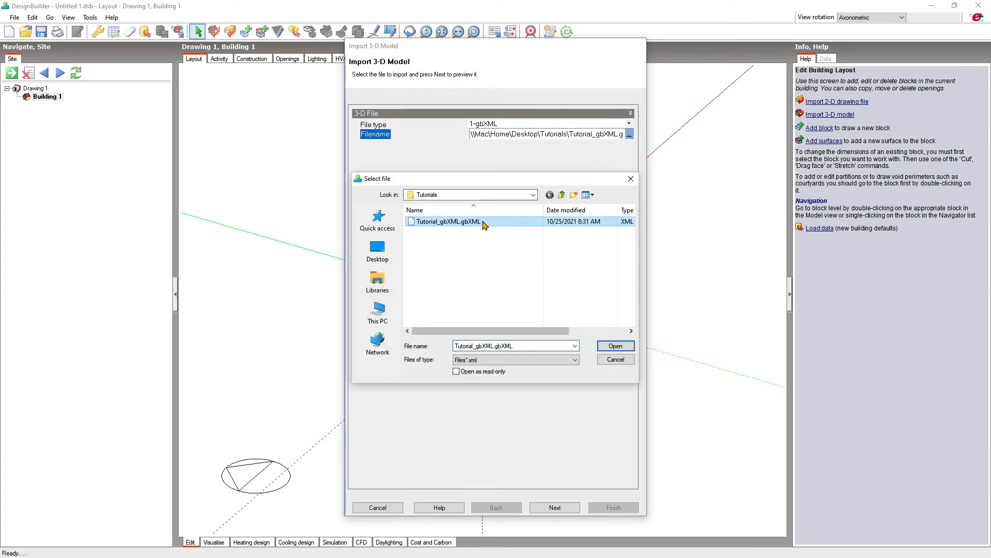
pyautogui.click(615, 347)
pyautogui.click(575, 507)
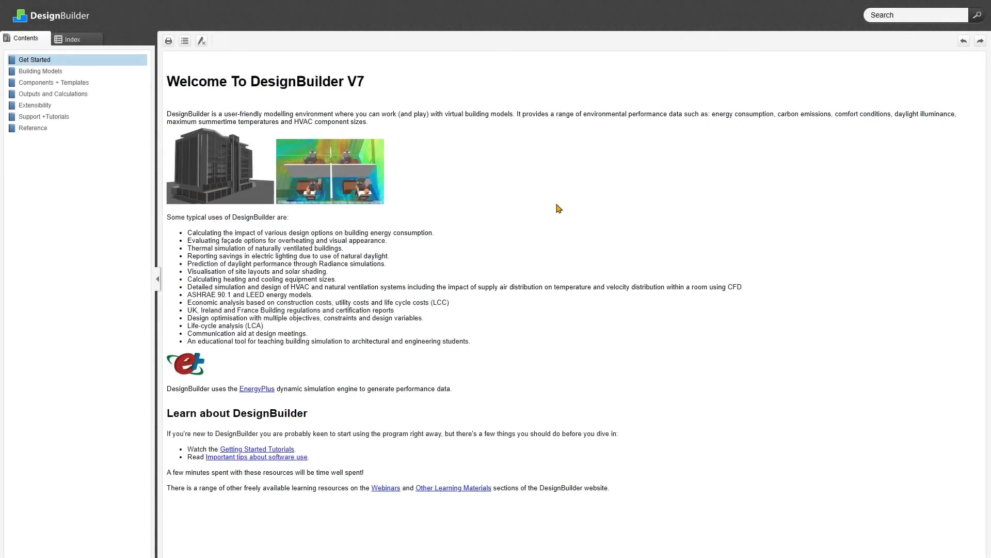
# Search the help for "import 3-D model" and read the Import 3-D Model topic, including how gbXML import works.
pyautogui.click(896, 15)
pyautogui.write('import 3-D model')
pyautogui.press('Return')
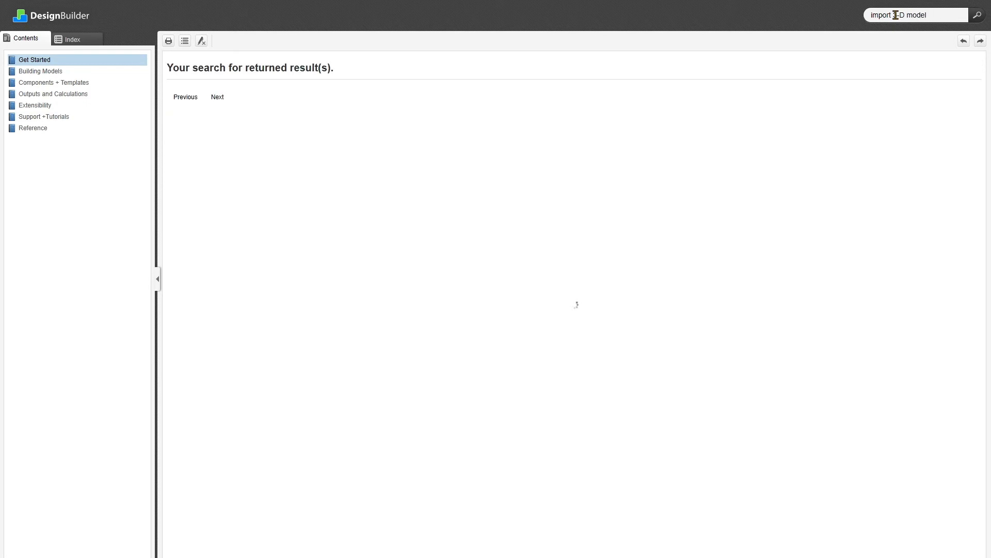
pyautogui.click(231, 91)
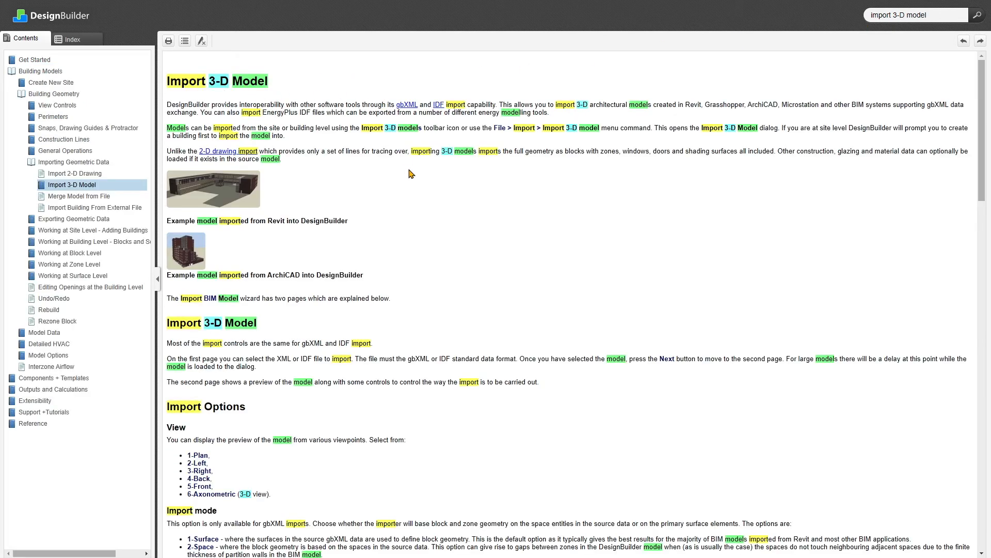
pyautogui.scroll(-20, 410, 174)
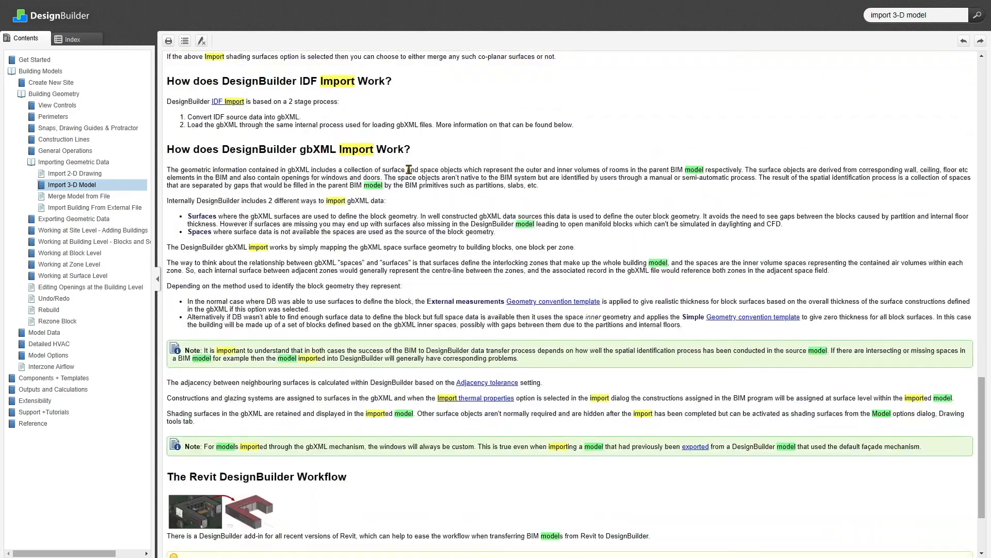
pyautogui.scroll(-3, 409, 170)
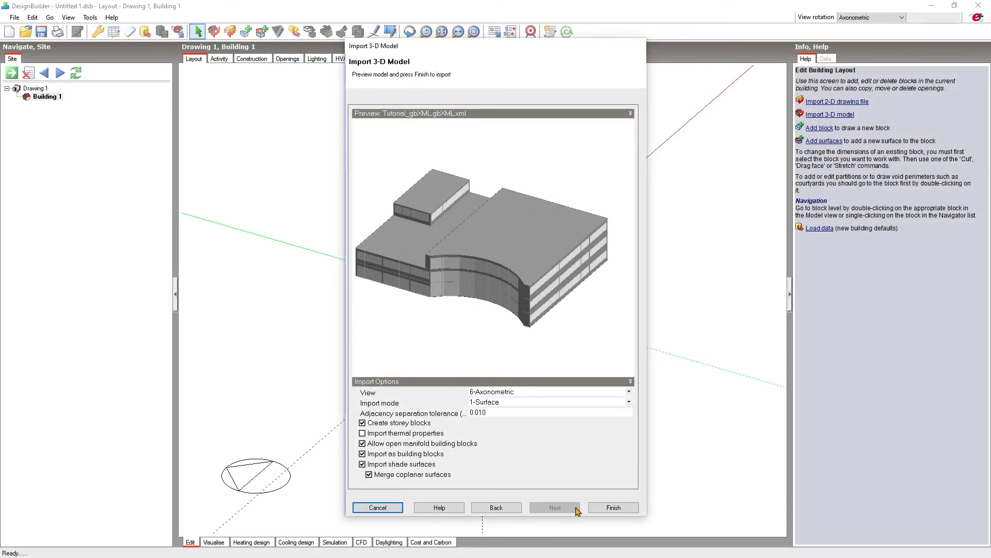
# Complete the gbXML model import with the options as set, view the detailed model import log and close it.
pyautogui.click(612, 508)
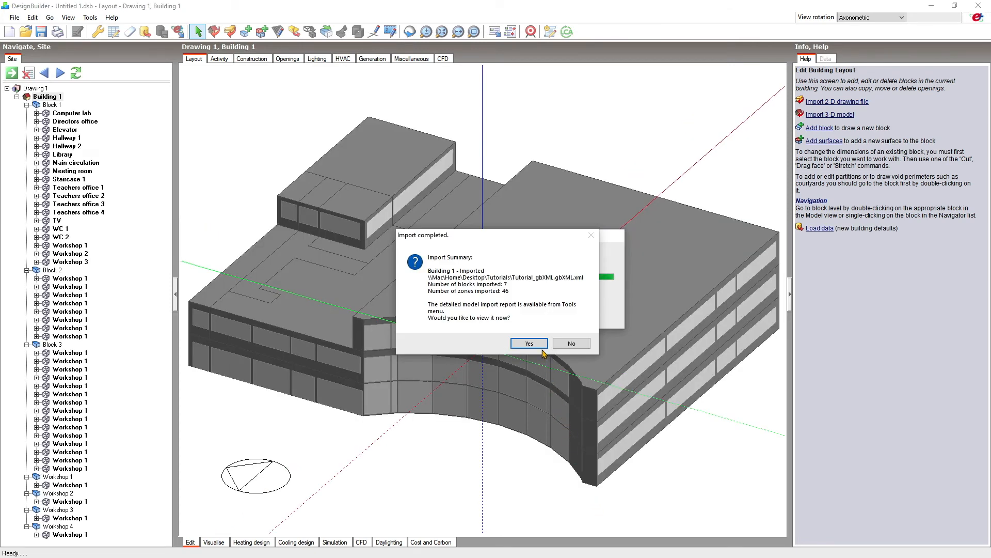
pyautogui.click(541, 347)
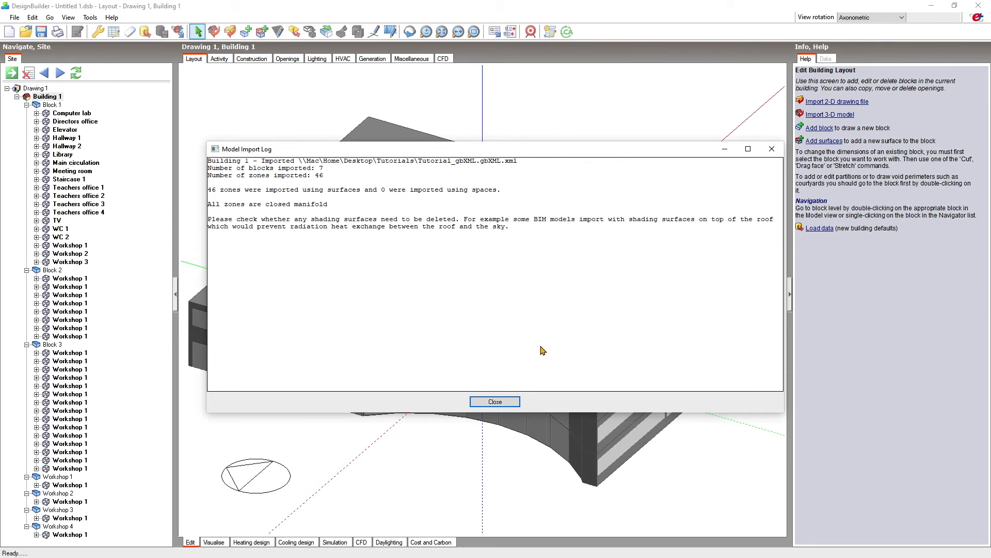
pyautogui.click(494, 402)
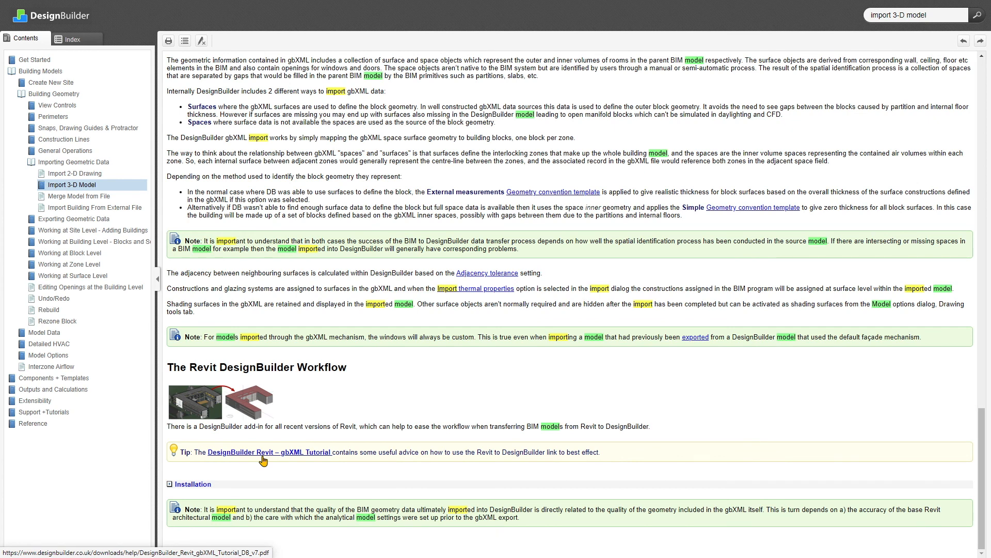
# Switch to the online help and read the Merge Model from File topic.
pyautogui.click(99, 200)
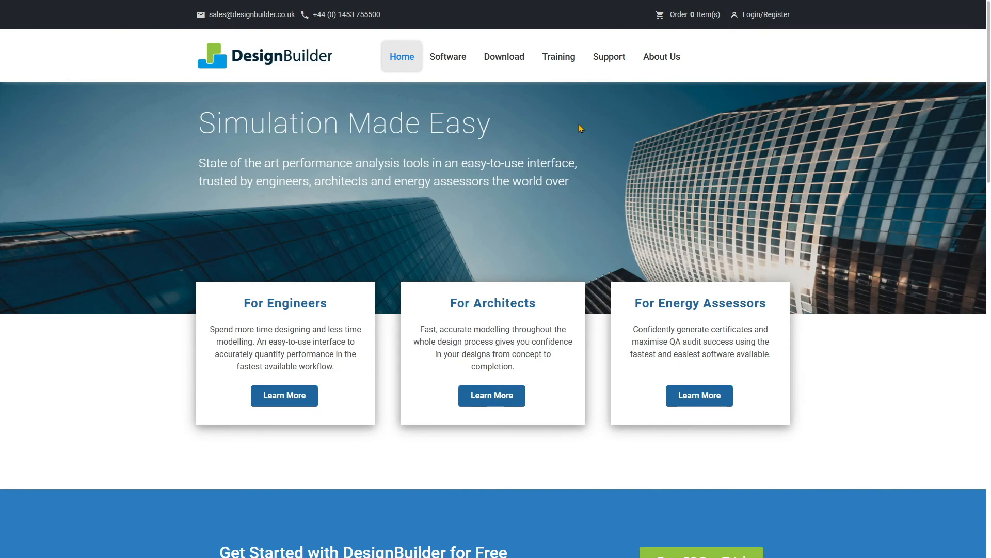
# On the DesignBuilder website's Buy Online Training page, show the Basic Geometry module details for Zoning and Importing Geometry and Floor Plans.
pyautogui.moveTo(555, 58)
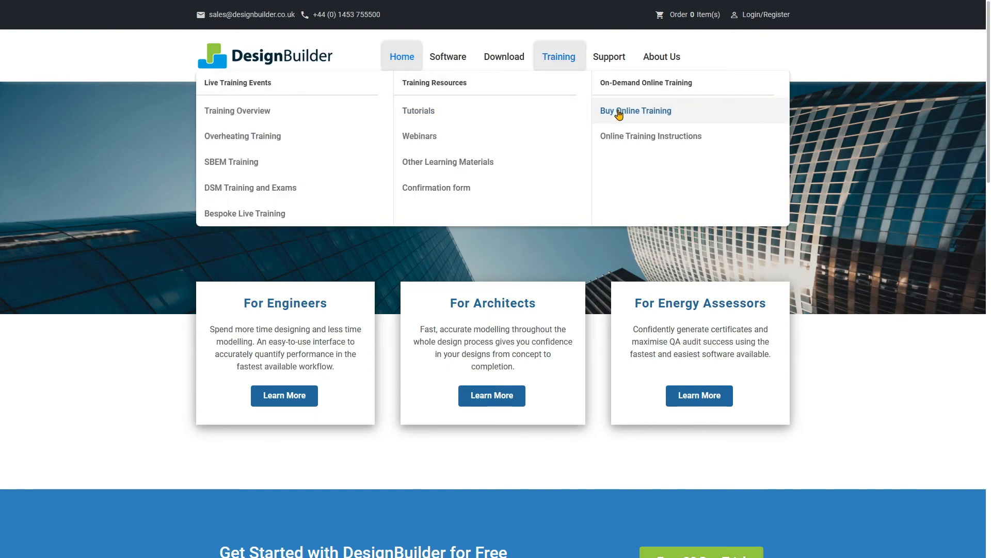
pyautogui.click(620, 112)
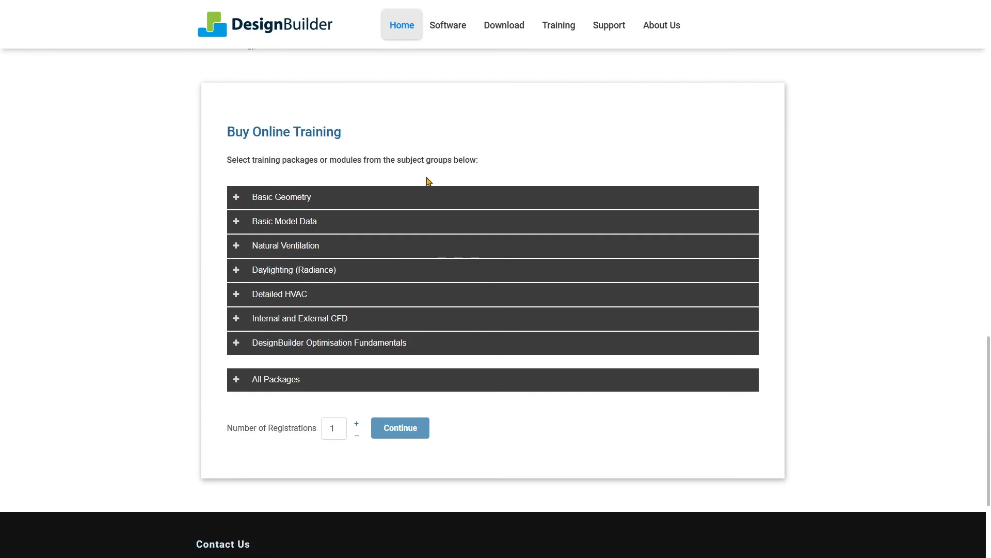
pyautogui.click(385, 198)
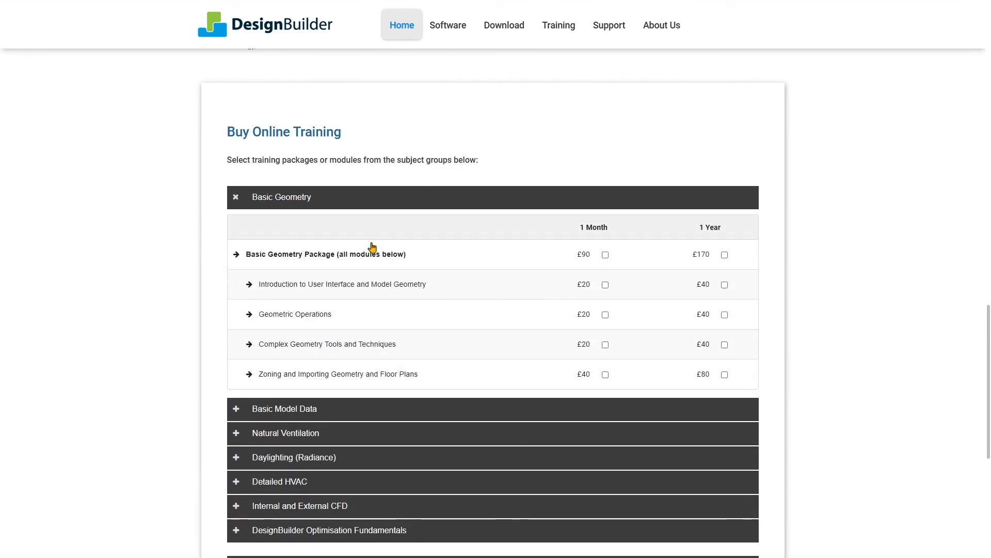
pyautogui.click(380, 377)
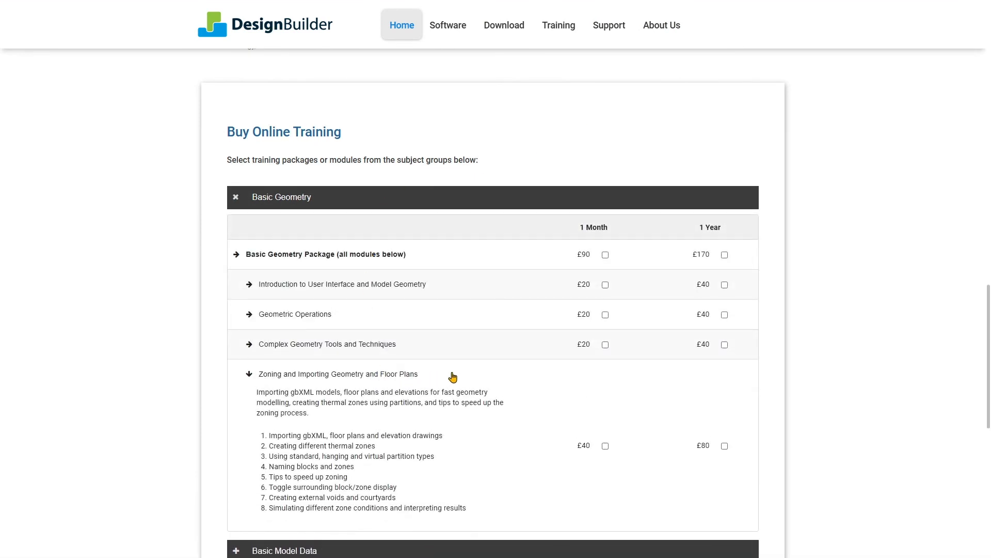